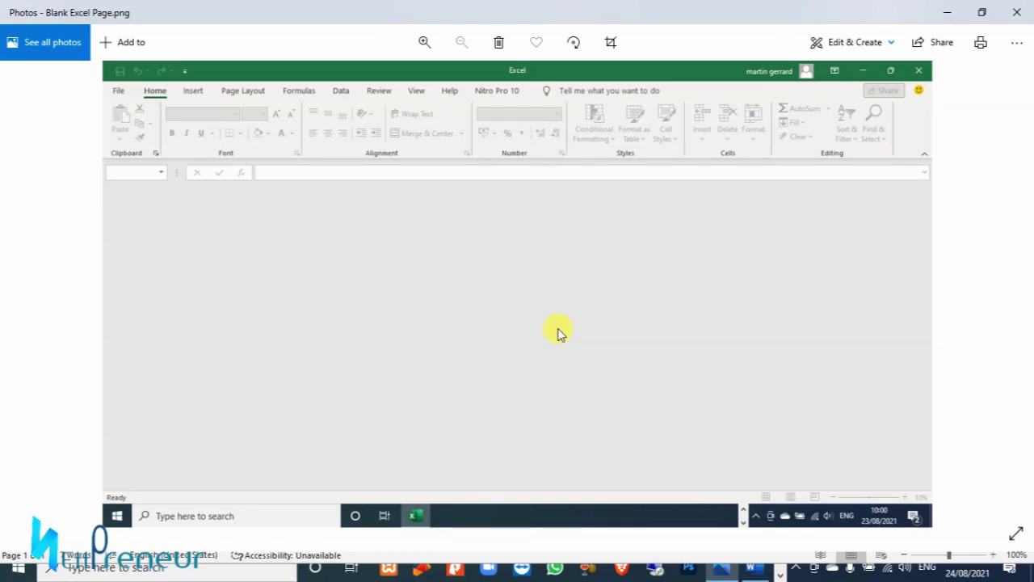
Leave the blank Excel screenshot in Photos via the taskbar's running apps.
left_click(780, 575)
left_click(781, 573)
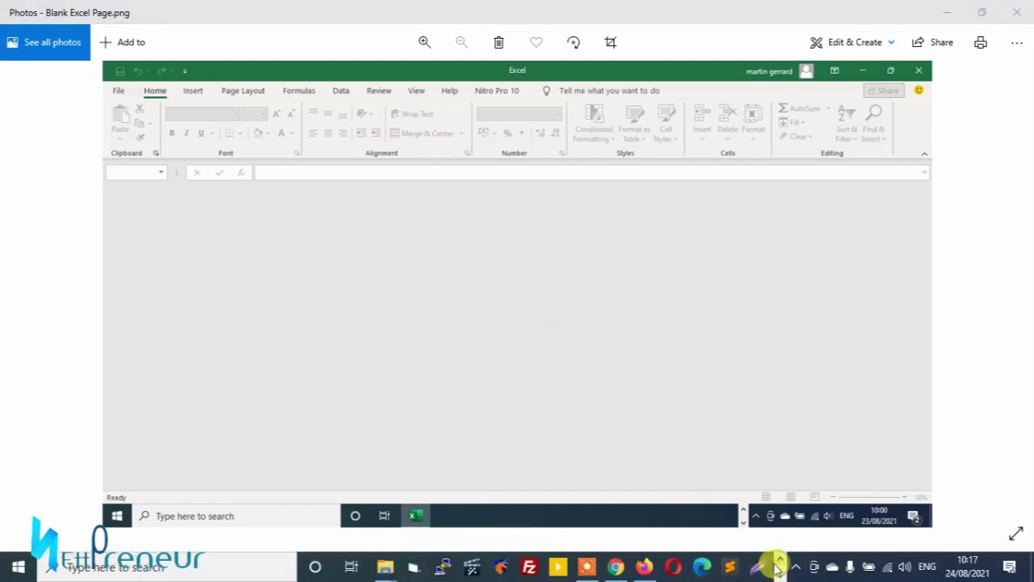
Subscribe to the NettPreneur channel and set its notification bell to All.
left_click(646, 568)
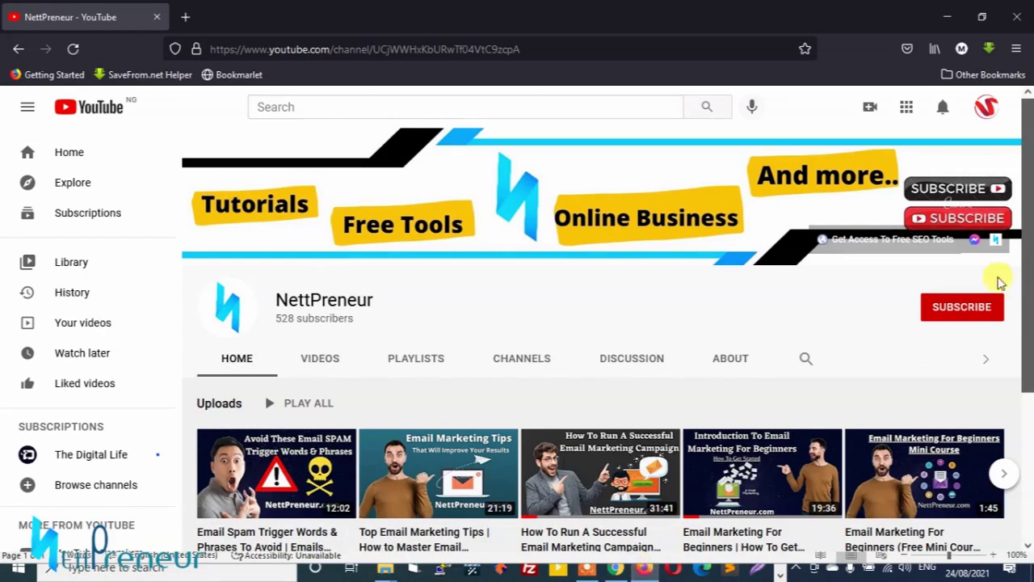
left_click(965, 307)
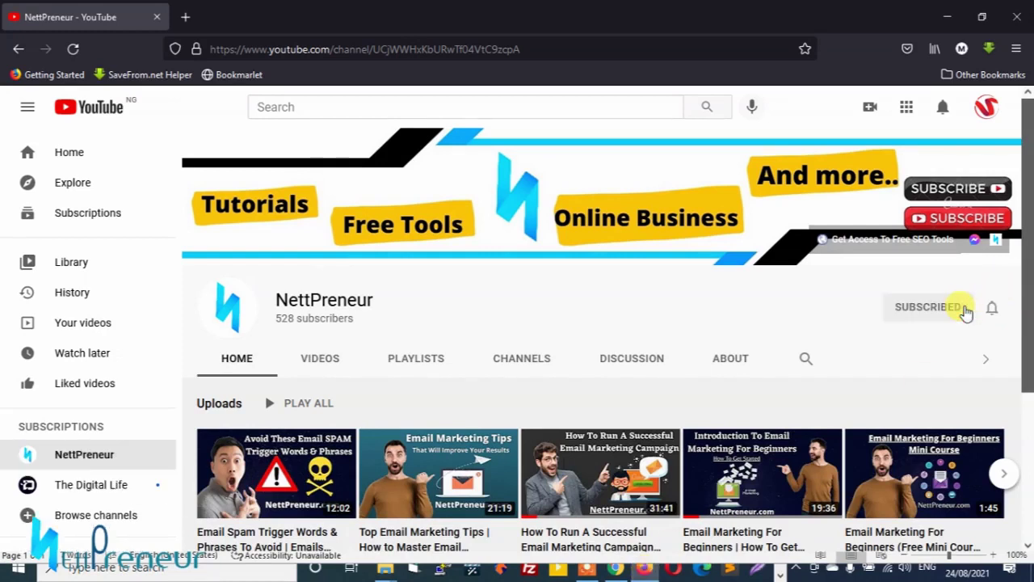
left_click(991, 312)
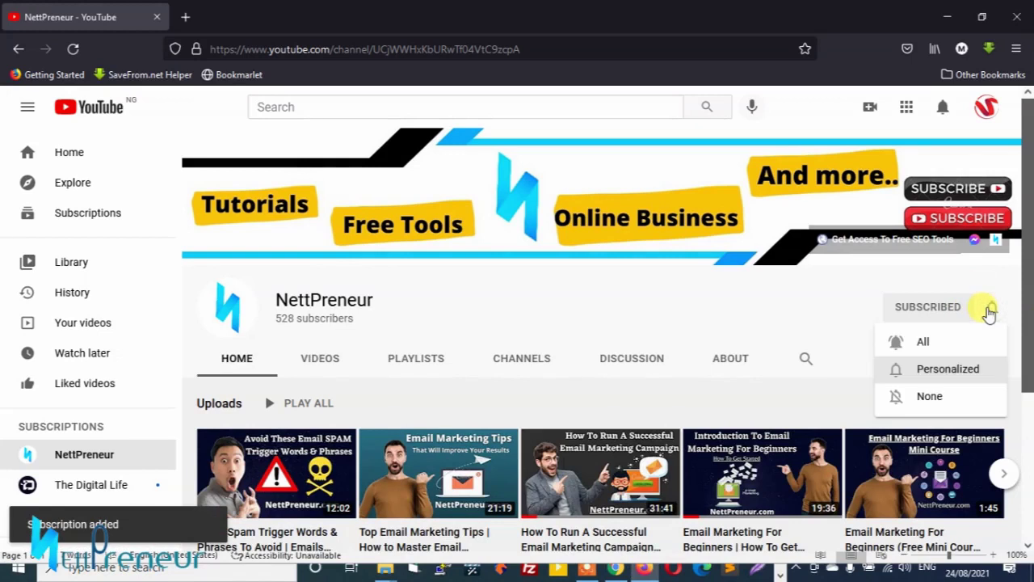
left_click(940, 345)
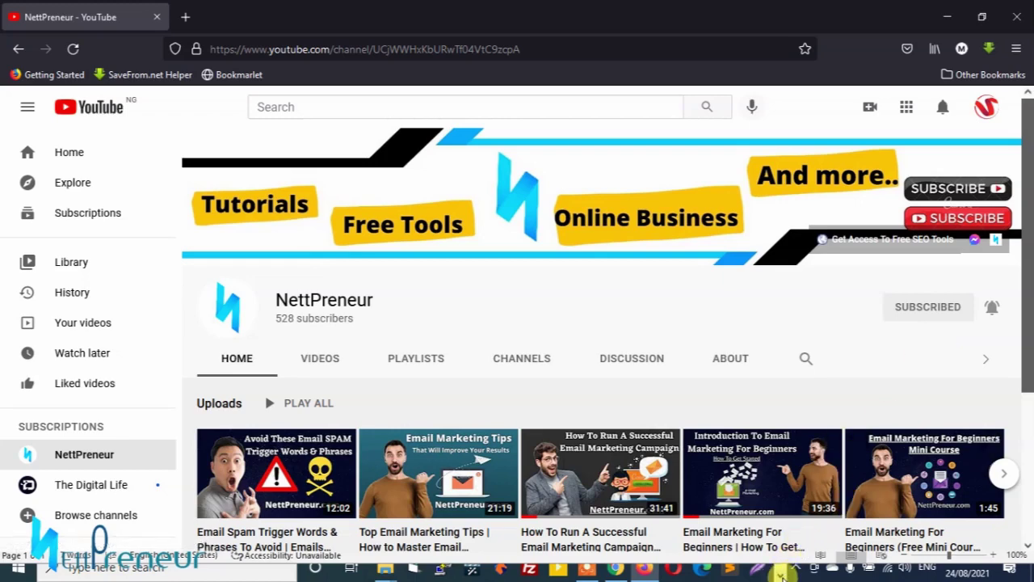
Bring Blank Excel Page.png back to the front in Windows Photos.
left_click(723, 567)
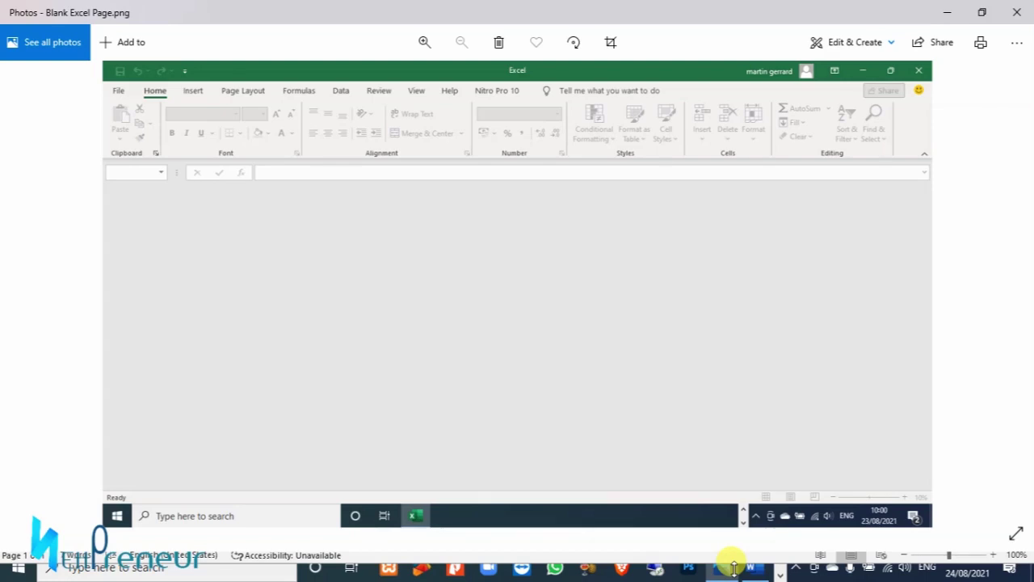
Search Windows for 'excel' and launch Excel 2016 from the results.
left_click(89, 569)
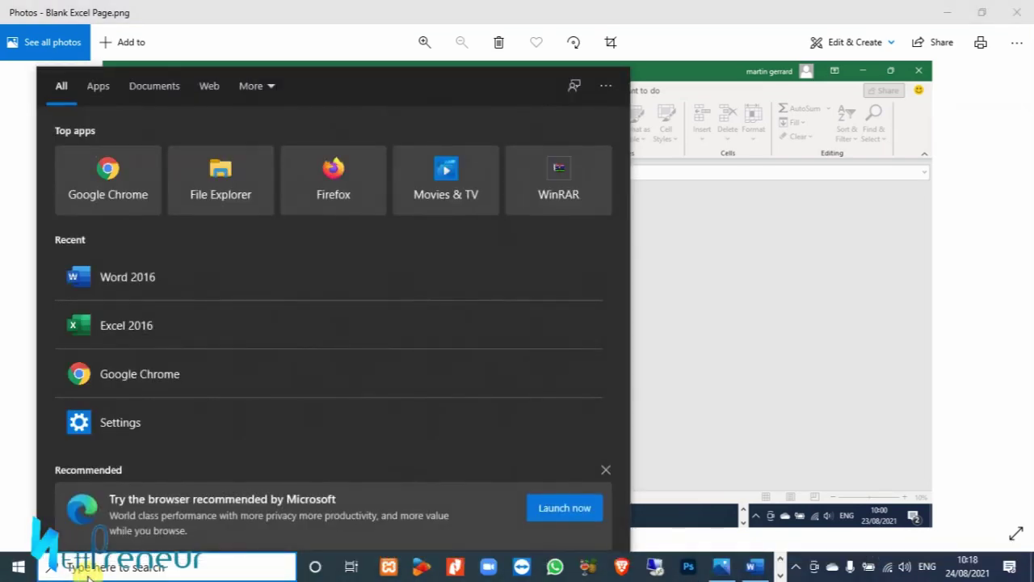
type("exc")
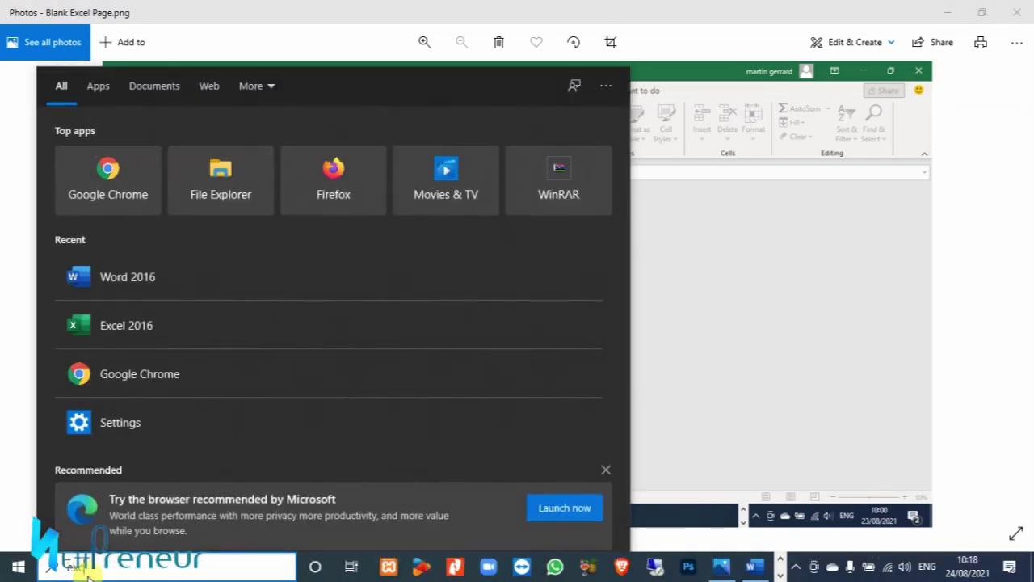
type("el")
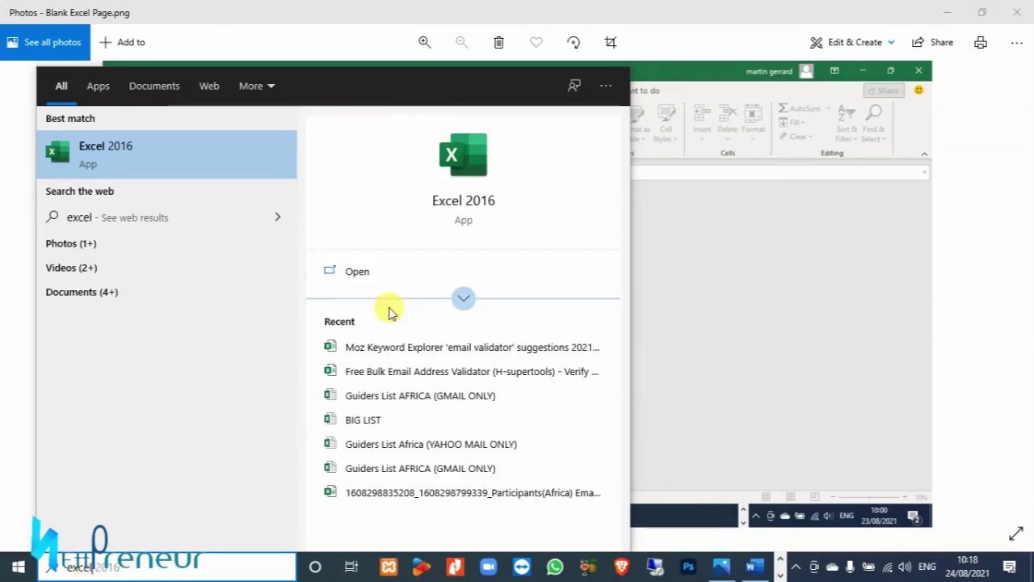
left_click(360, 275)
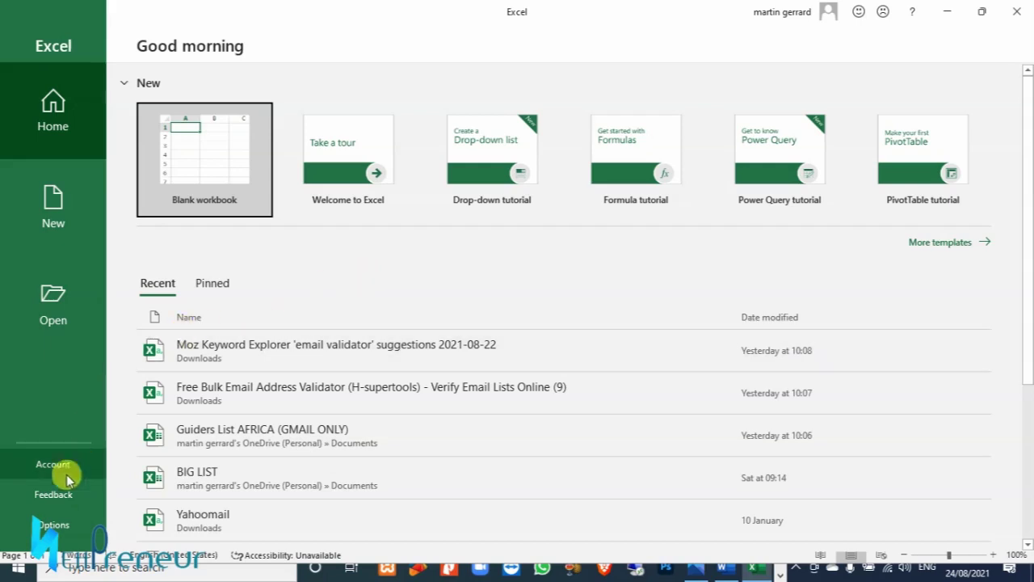
In Excel Options > Advanced, untick 'Ignore other applications that use DDE' and confirm.
left_click(52, 524)
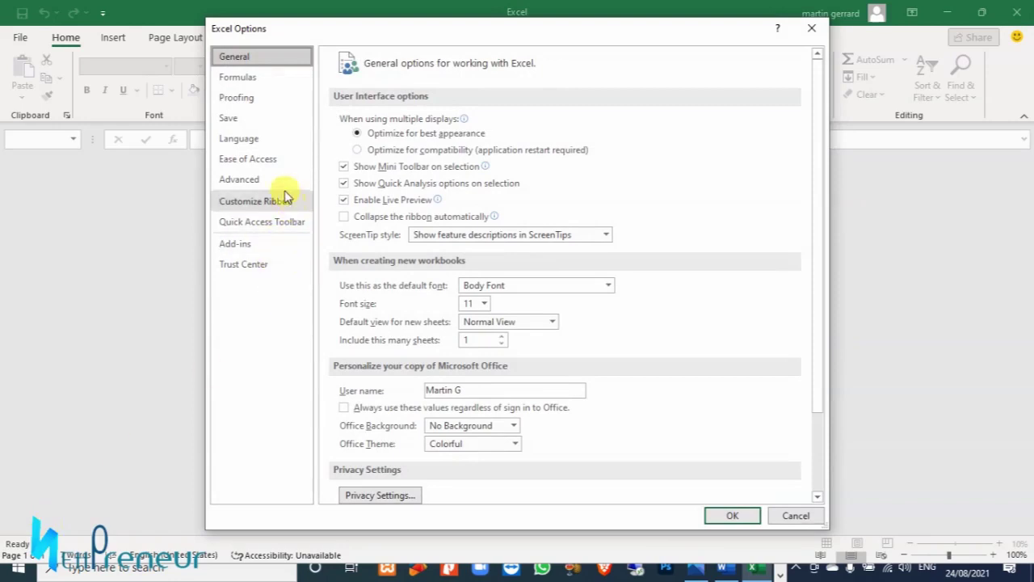
left_click(256, 185)
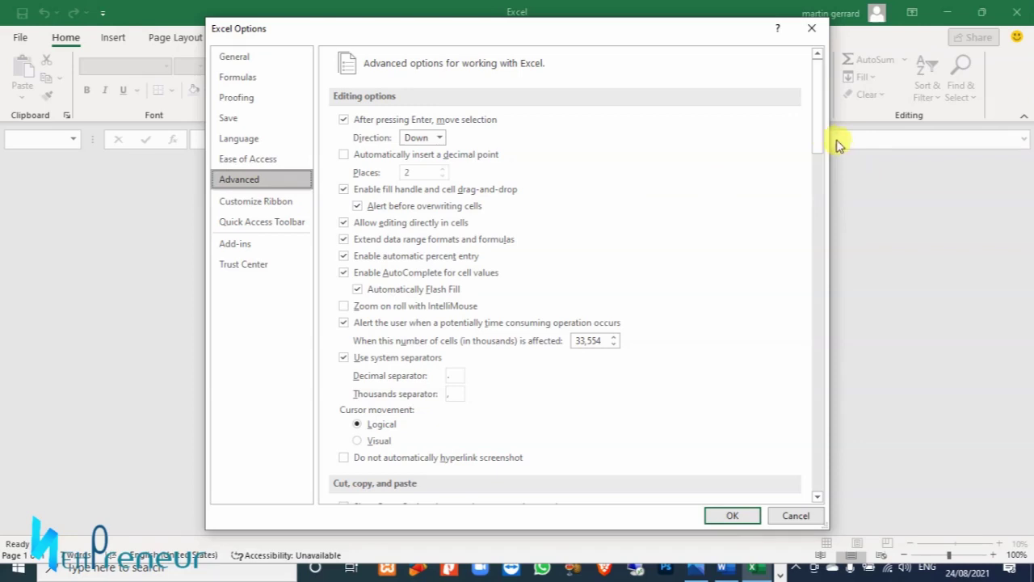
mouse_move(820, 134)
left_mouse_down()
mouse_move(807, 250)
mouse_move(819, 408)
left_mouse_up()
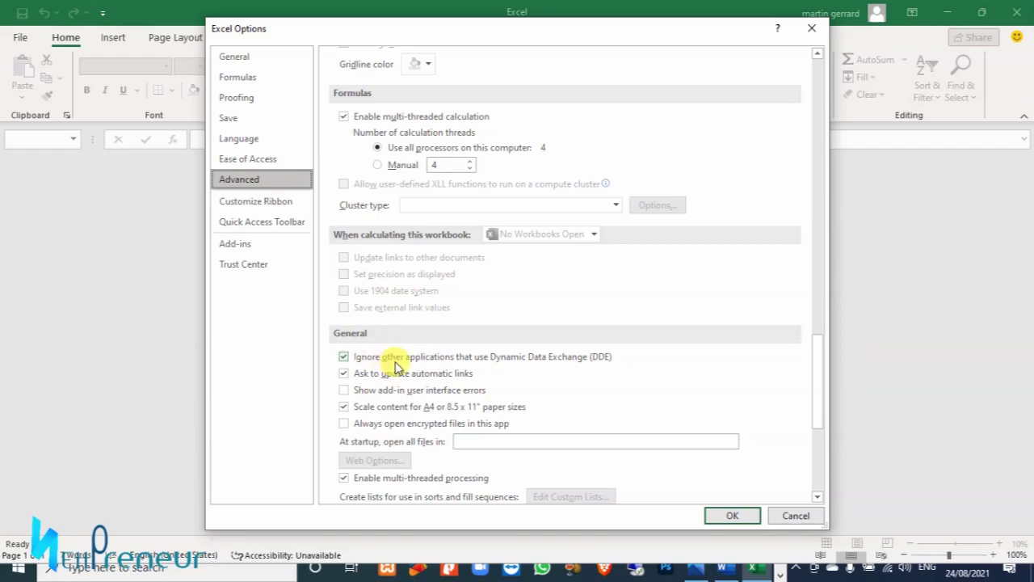
left_click(344, 358)
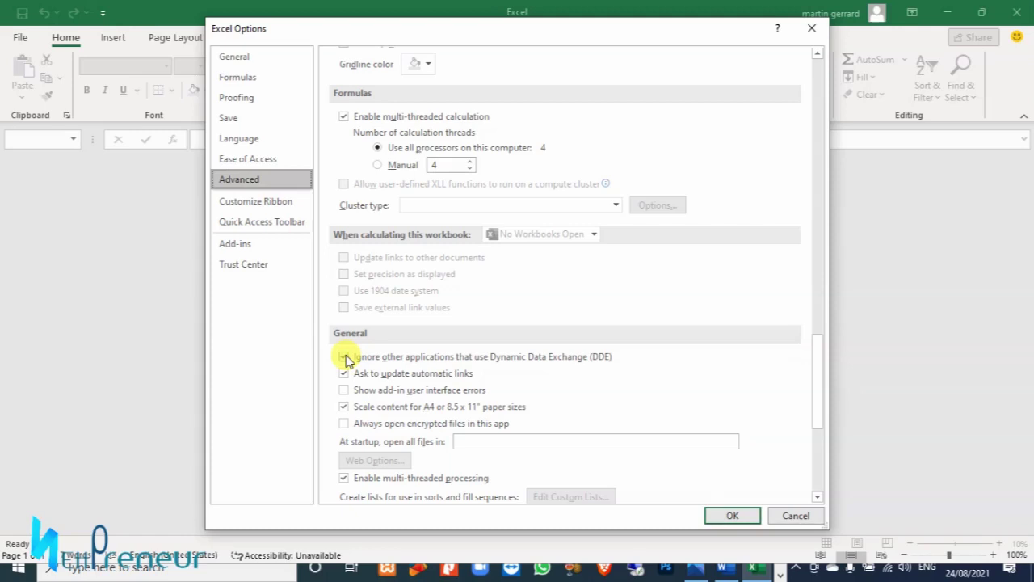
left_click(345, 359)
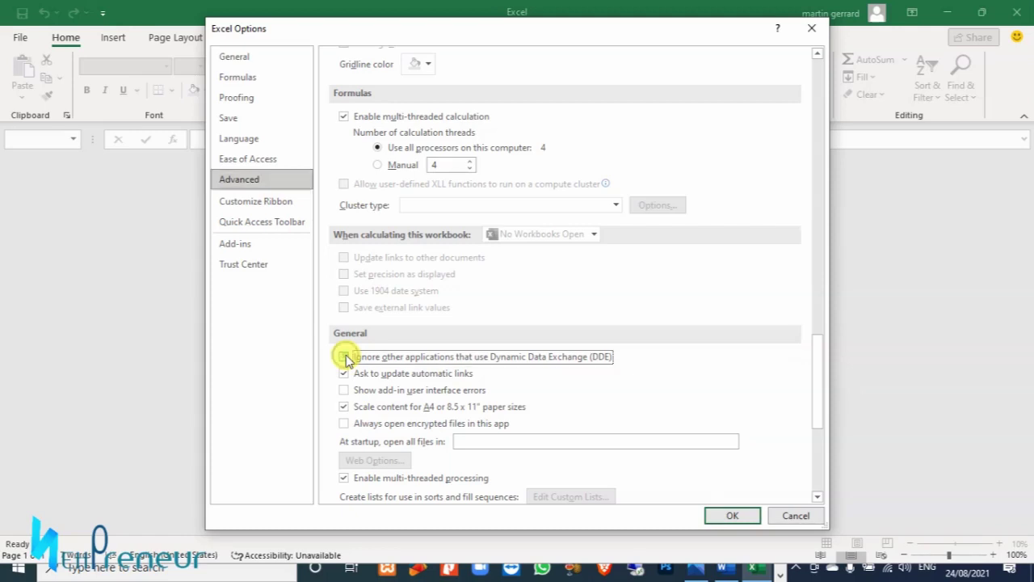
left_click(730, 515)
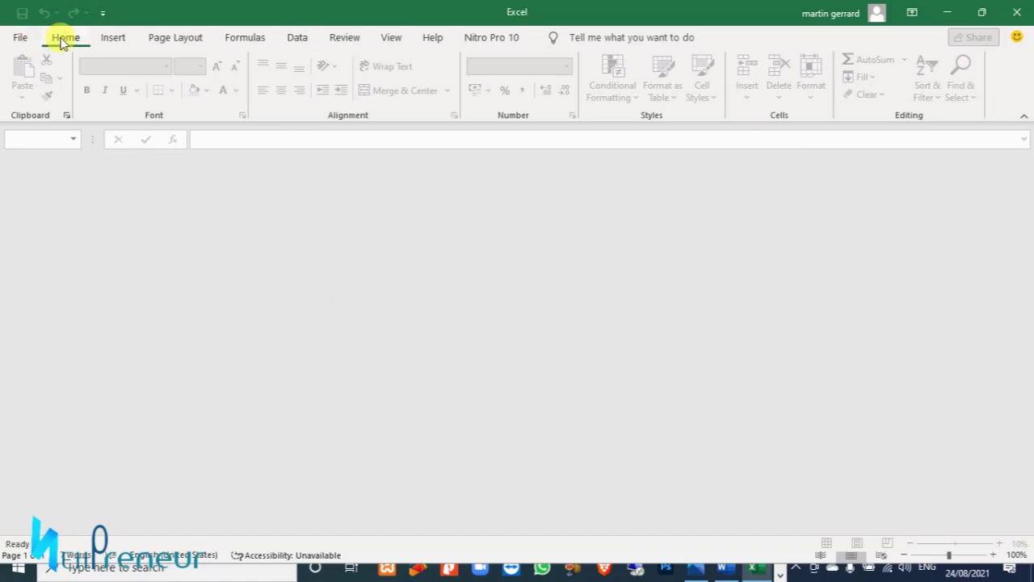
Relaunch Excel 2016 through a Windows search for 'excel' and bring up Options.
left_click(1020, 10)
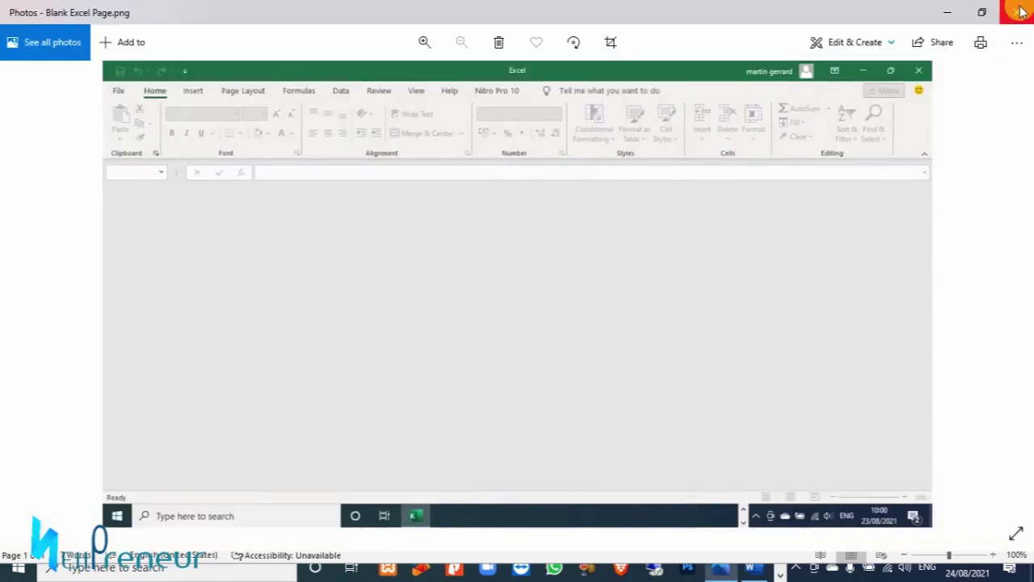
left_click(122, 569)
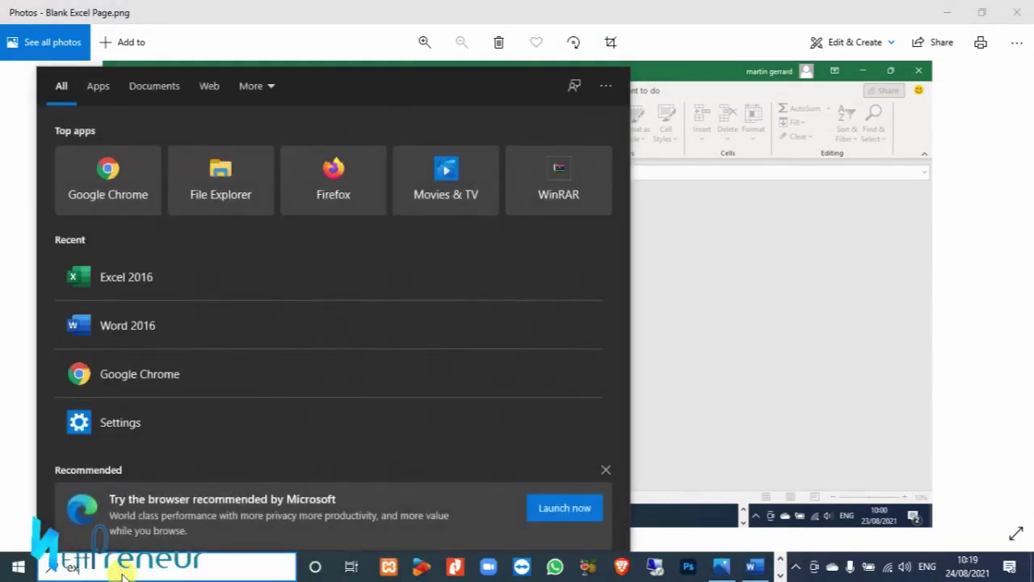
type("excel")
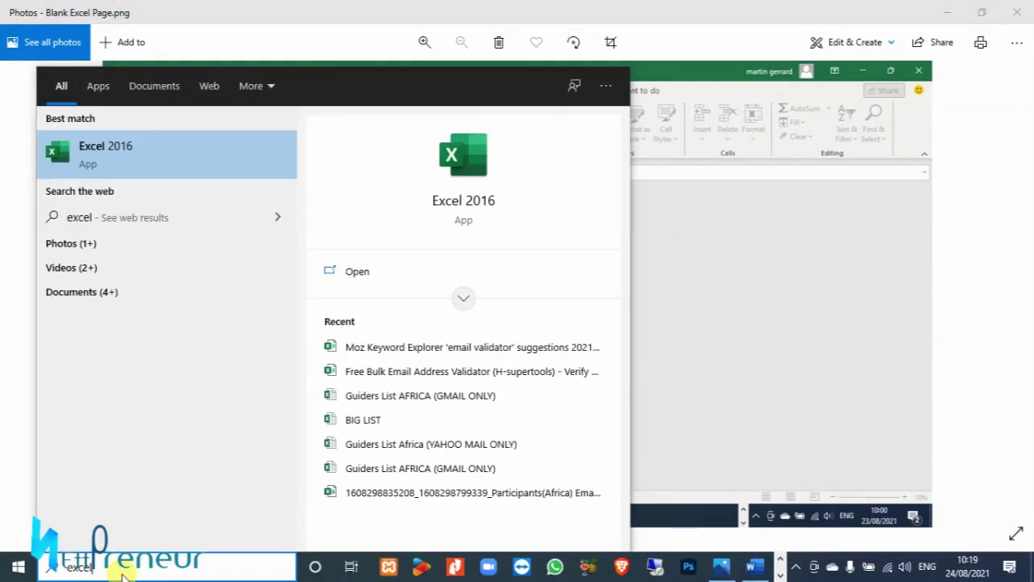
left_click(361, 273)
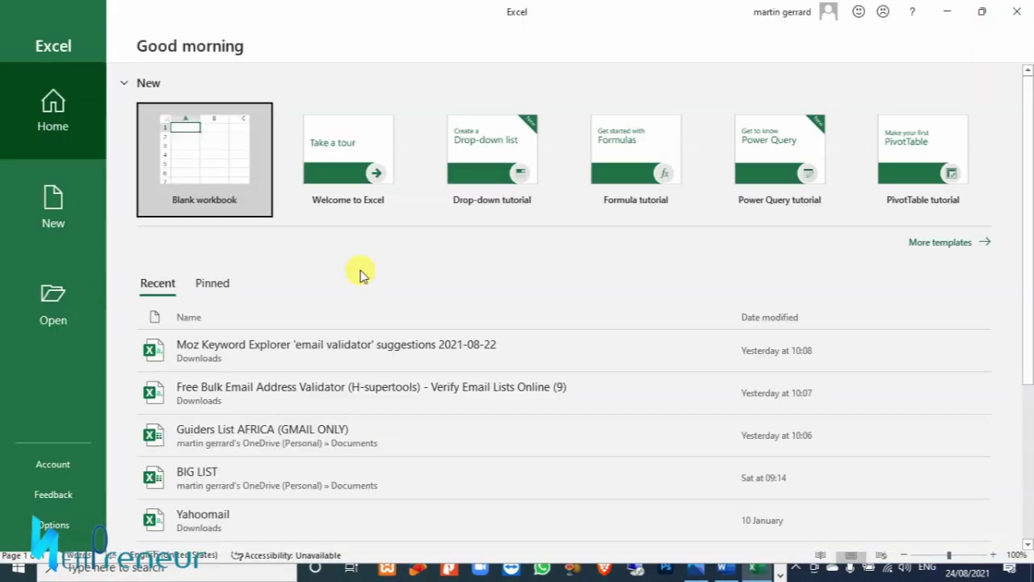
left_click(61, 527)
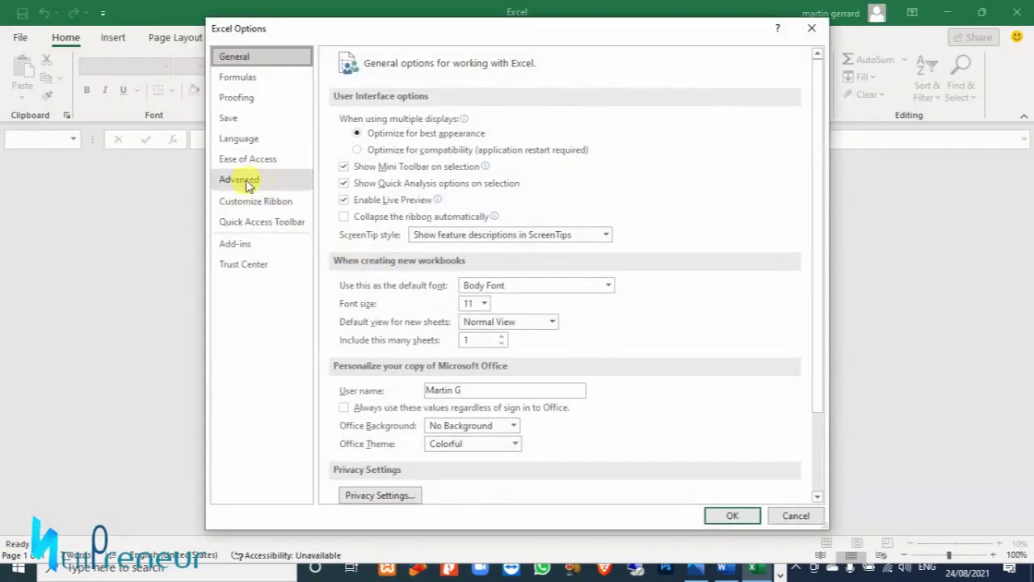
Under Advanced > Display, tick 'Disable hardware graphics acceleration' and confirm with OK.
left_click(242, 184)
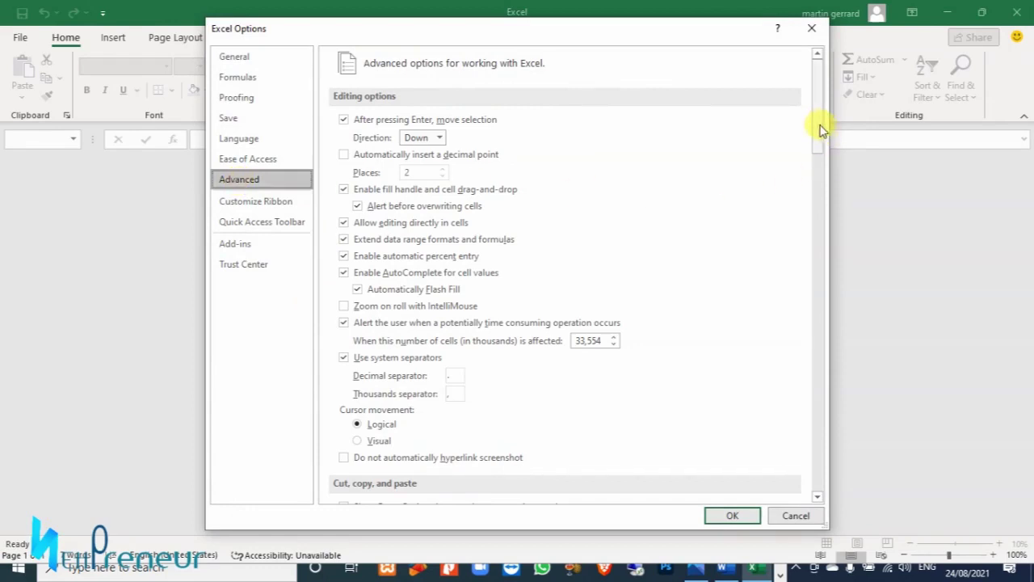
left_click_drag(819, 125, 817, 245)
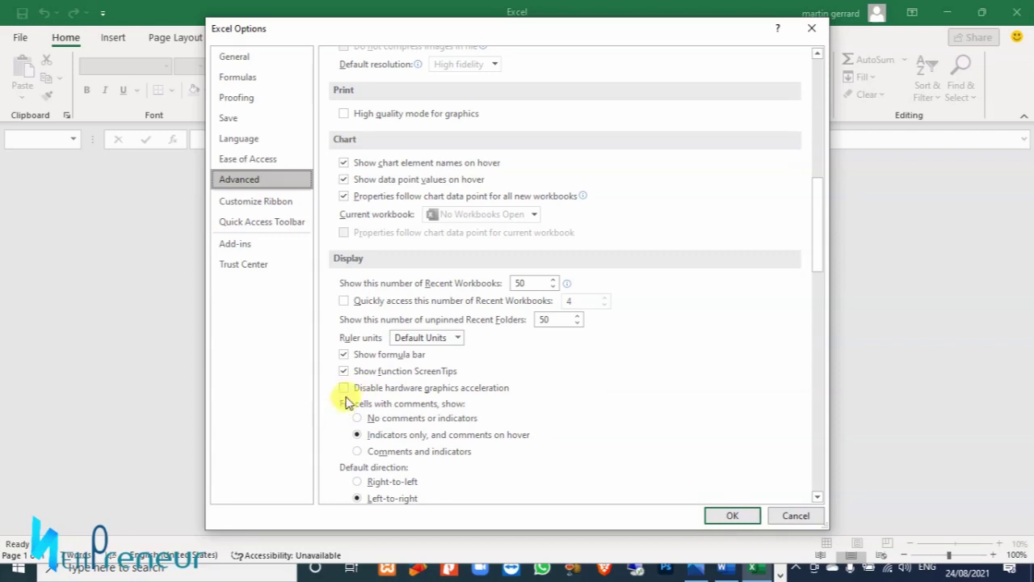
left_click(344, 387)
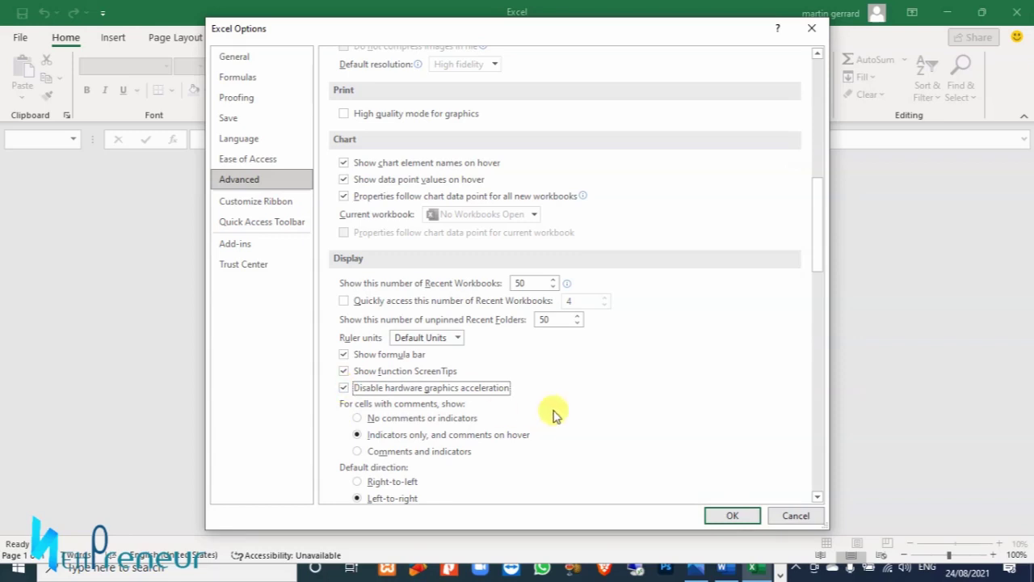
left_click(736, 516)
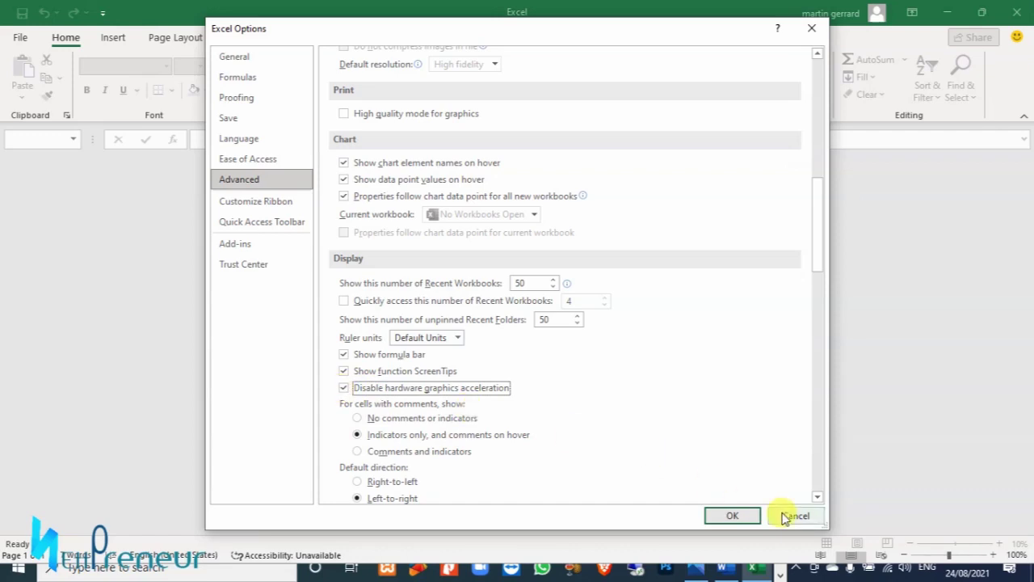
left_click(733, 517)
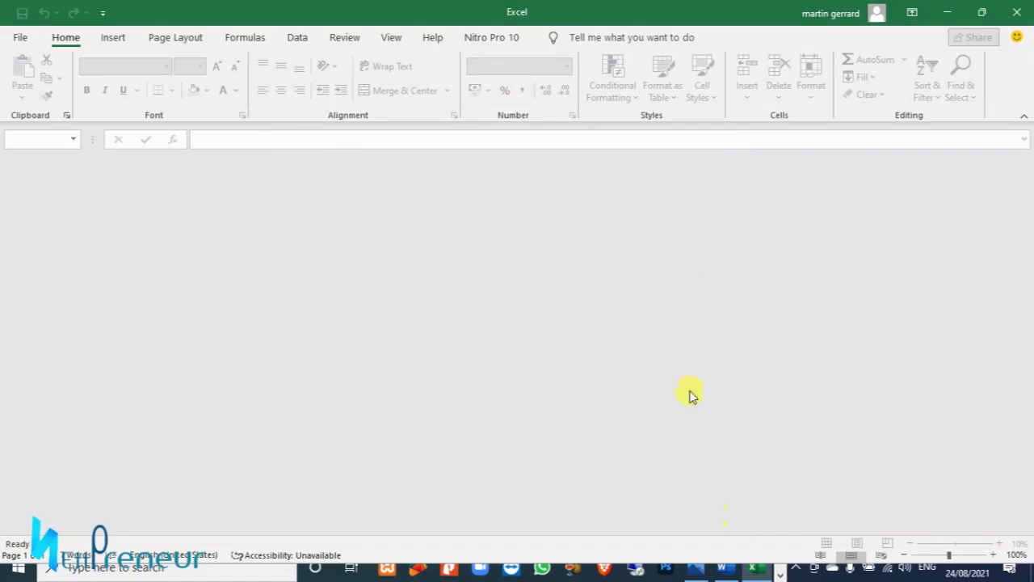
Close Excel and search Windows for 'appwiz.cpl'.
left_click(1017, 18)
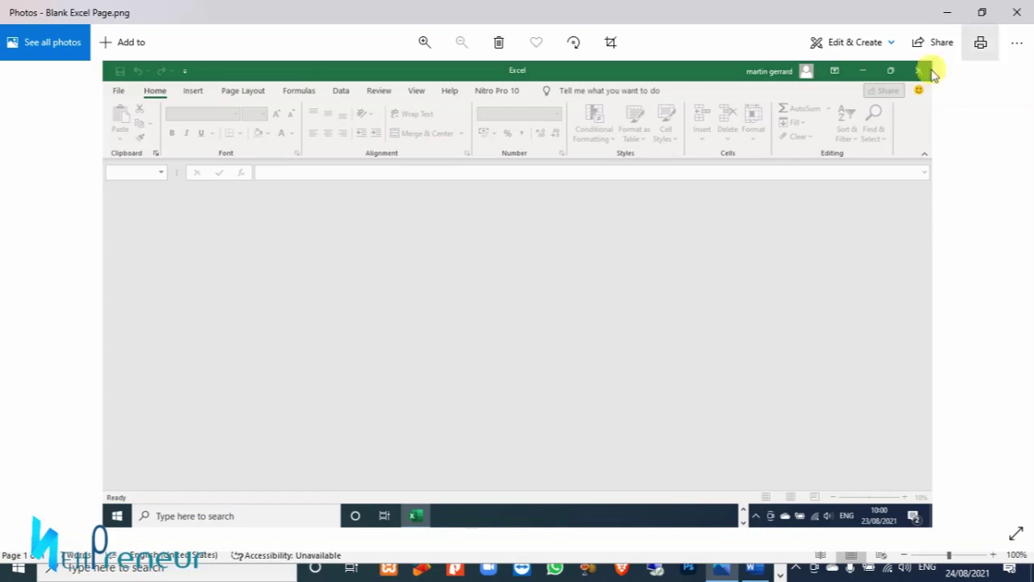
left_click(113, 569)
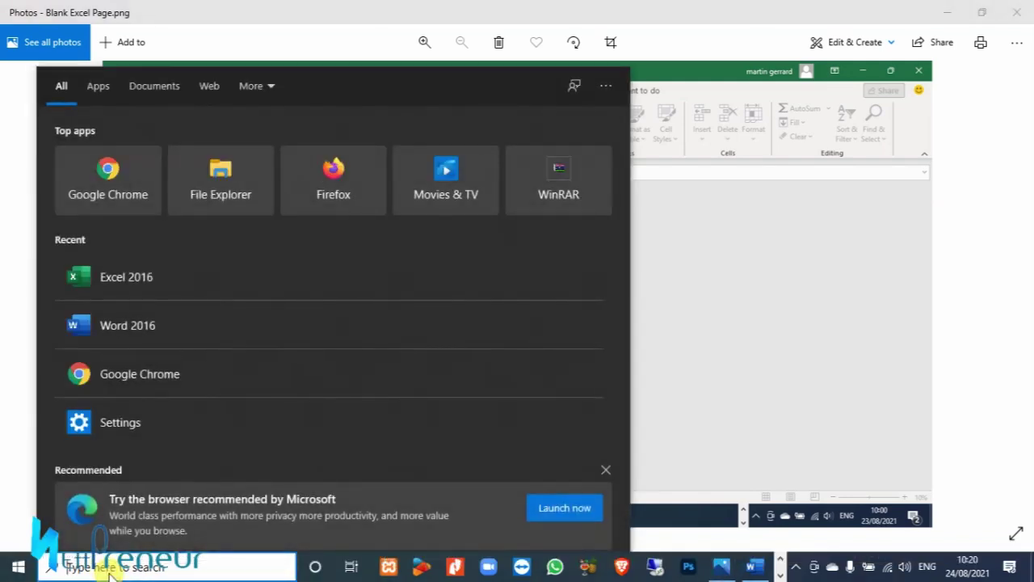
type("appwiz")
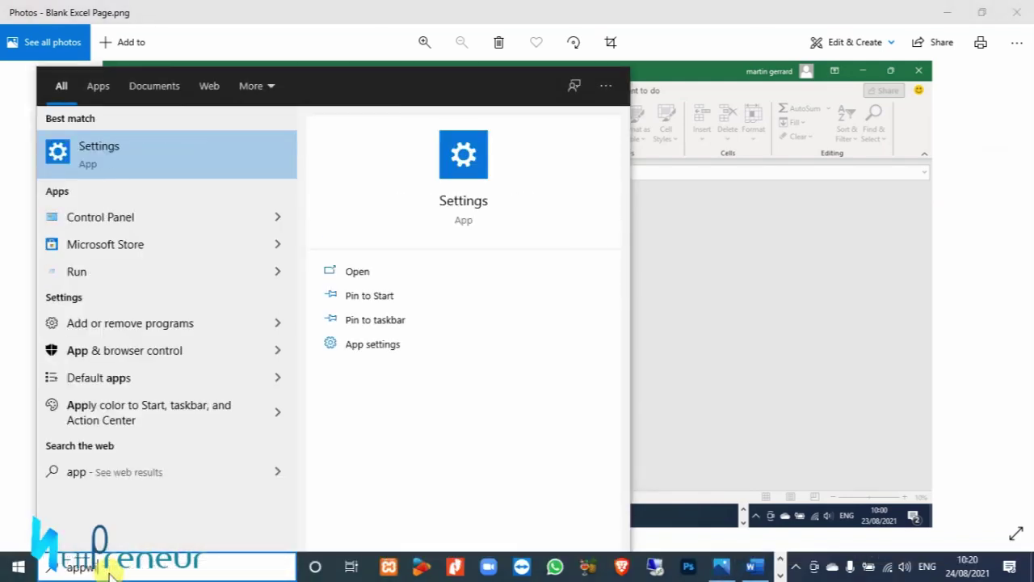
type(".cp")
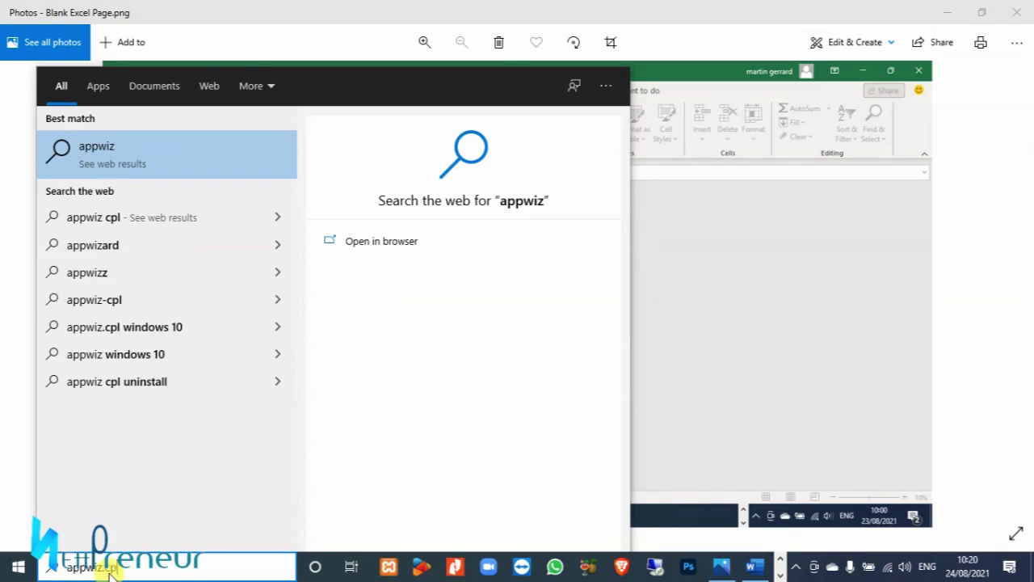
type("l")
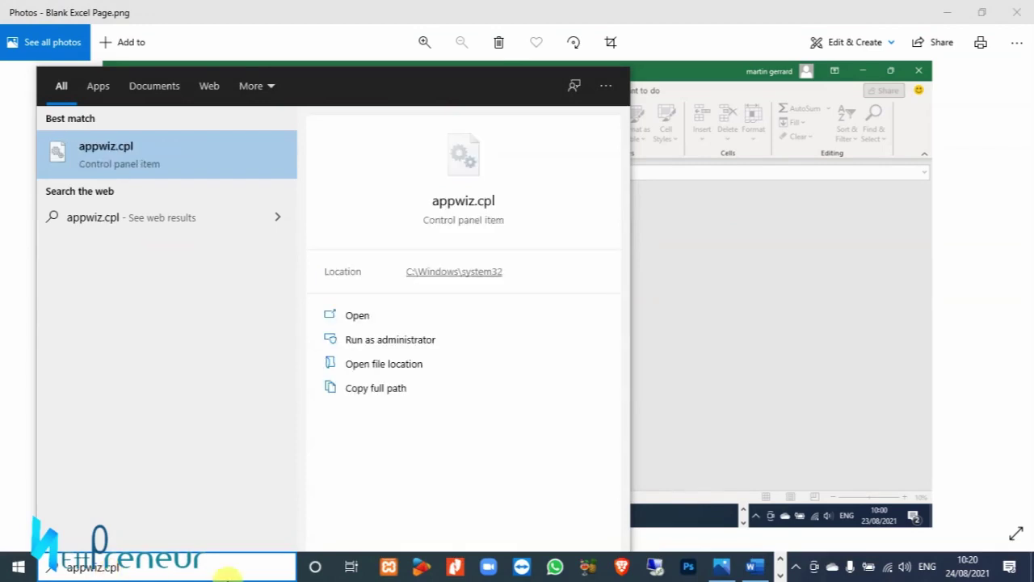
Open Programs and Features and select Microsoft Office Professional Plus 2016.
left_click(356, 320)
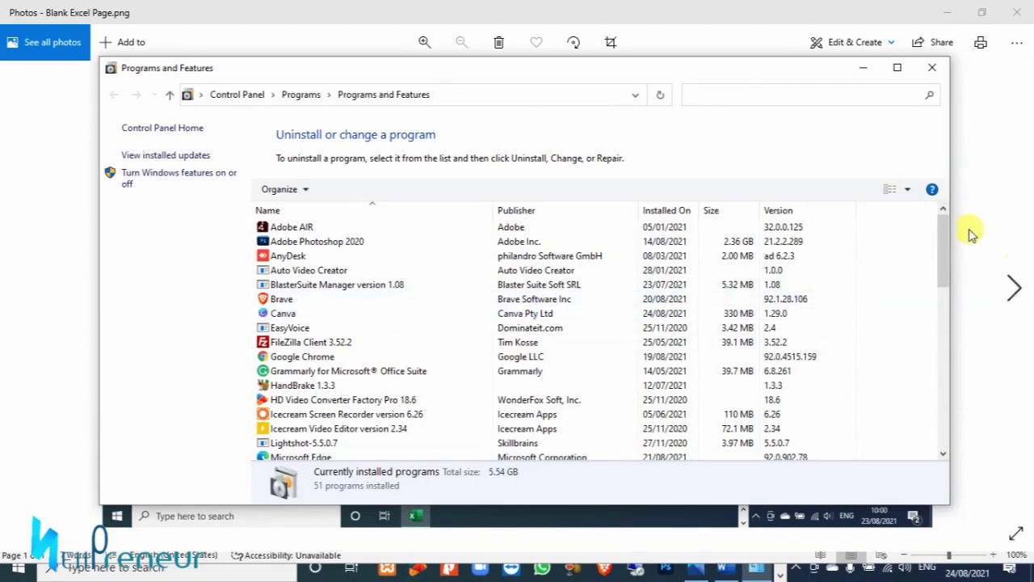
left_click_drag(944, 227, 942, 261)
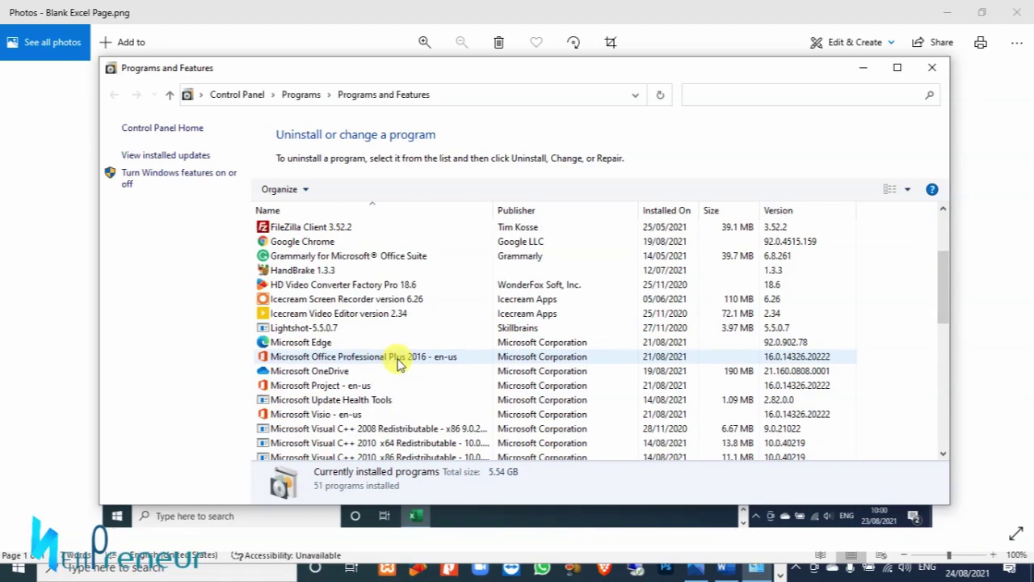
left_click(398, 364)
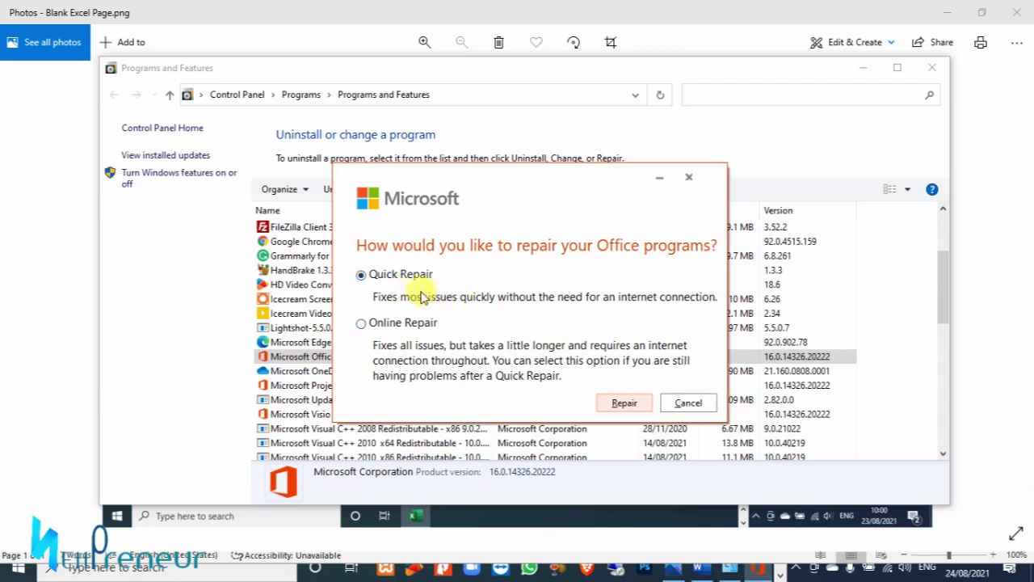
Start and confirm the Office Quick Repair, letting it close Word to continue.
left_click(624, 404)
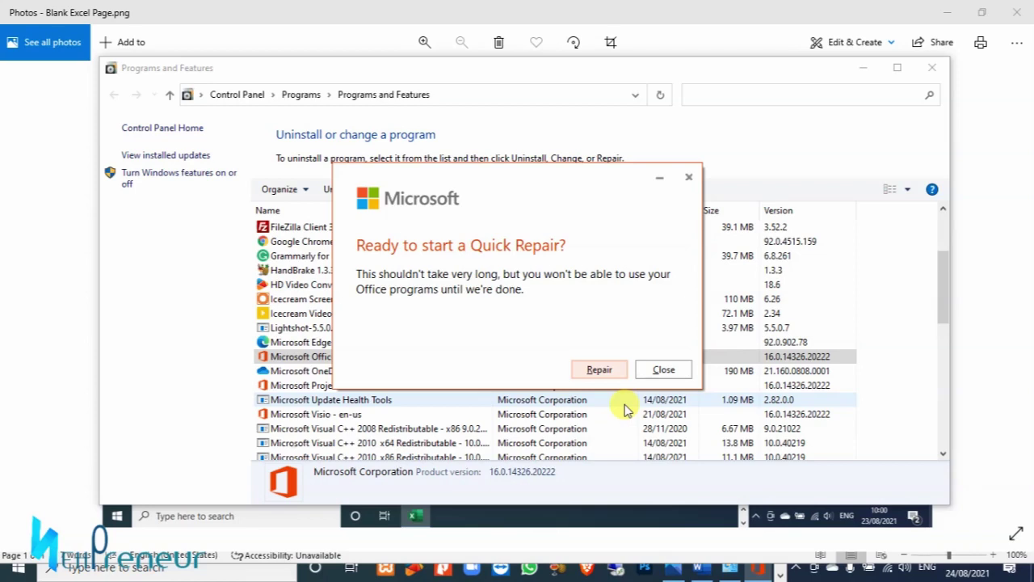
left_click(598, 370)
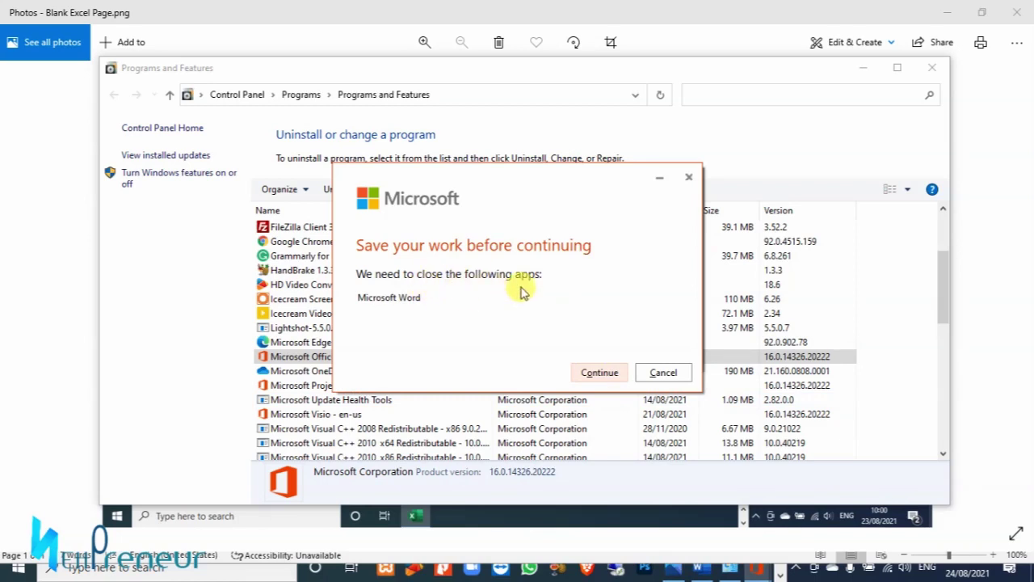
left_click(597, 373)
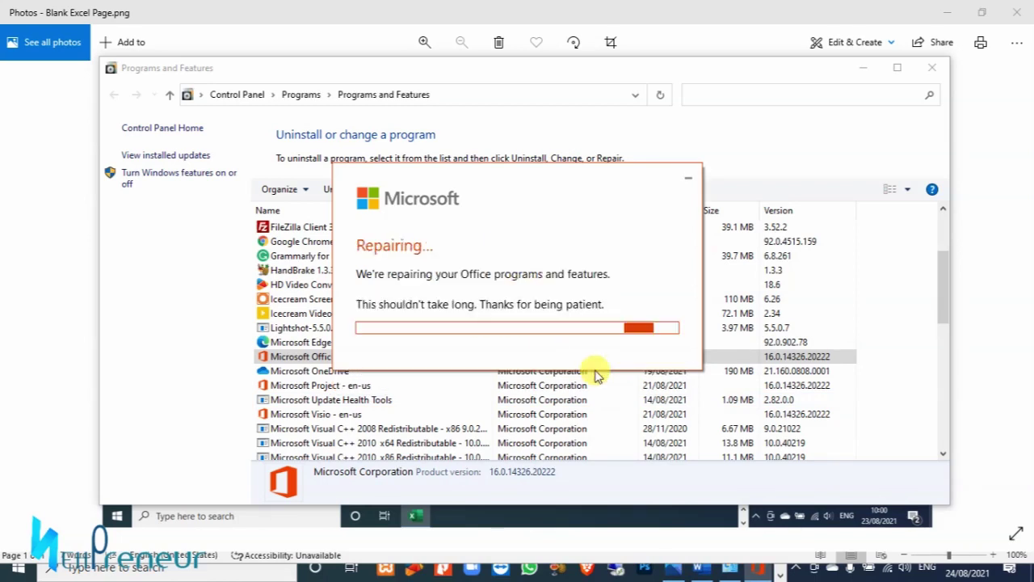